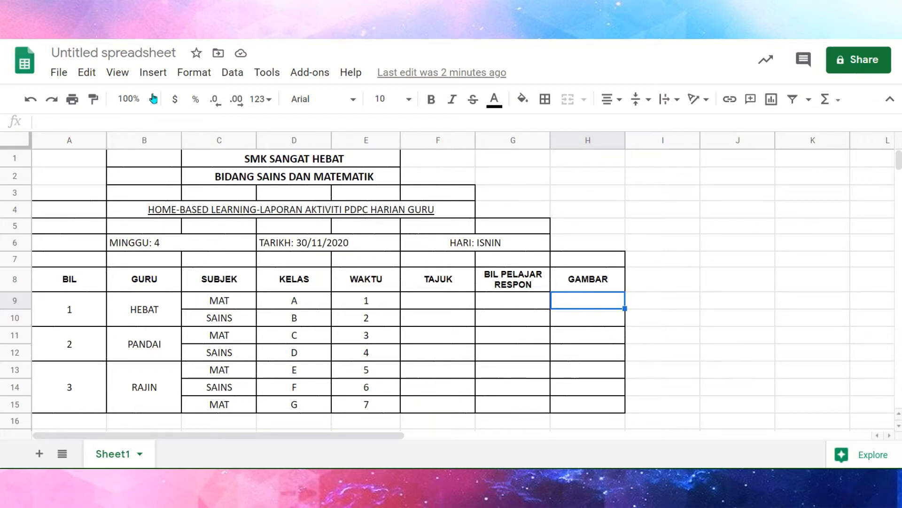
Insert the file Picture1 from the Pictures folder as an image in cell H9 under GAMBAR.
left_click(154, 73)
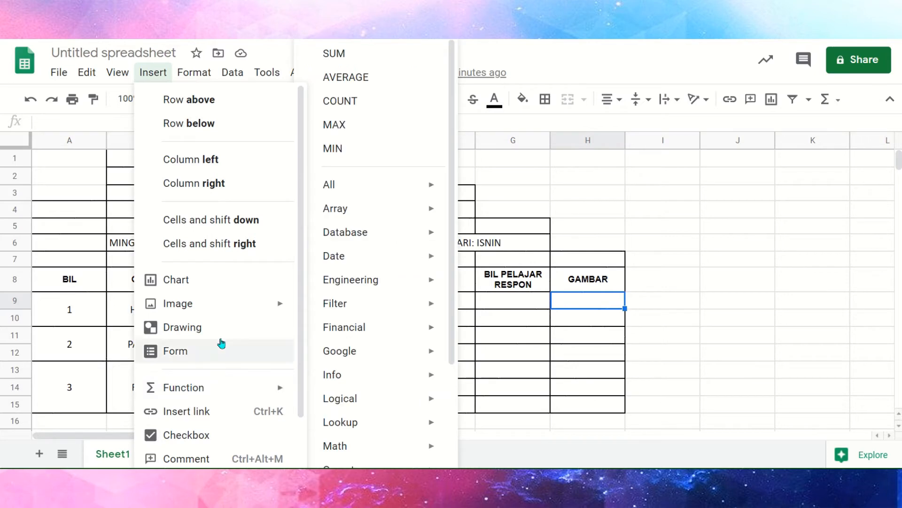
mouse_move(229, 311)
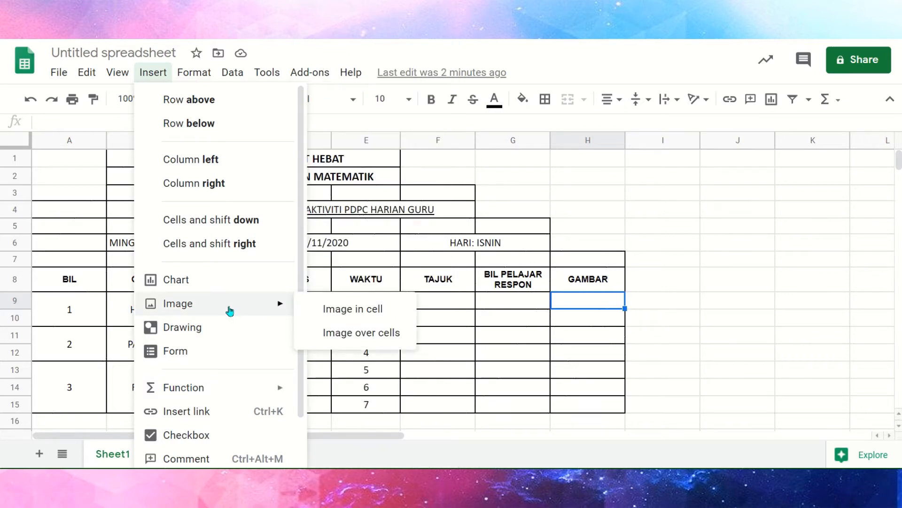
left_click(194, 307)
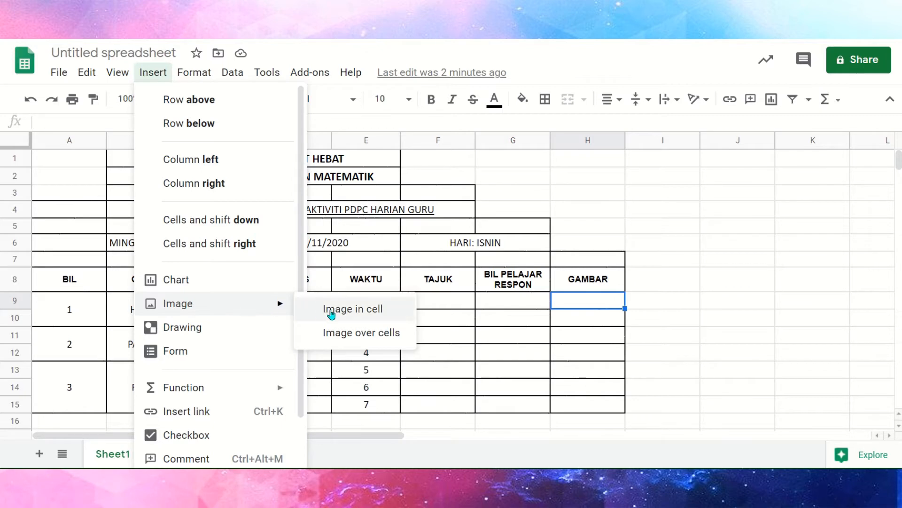
left_click(371, 318)
key("ctrl")
left_click(382, 316)
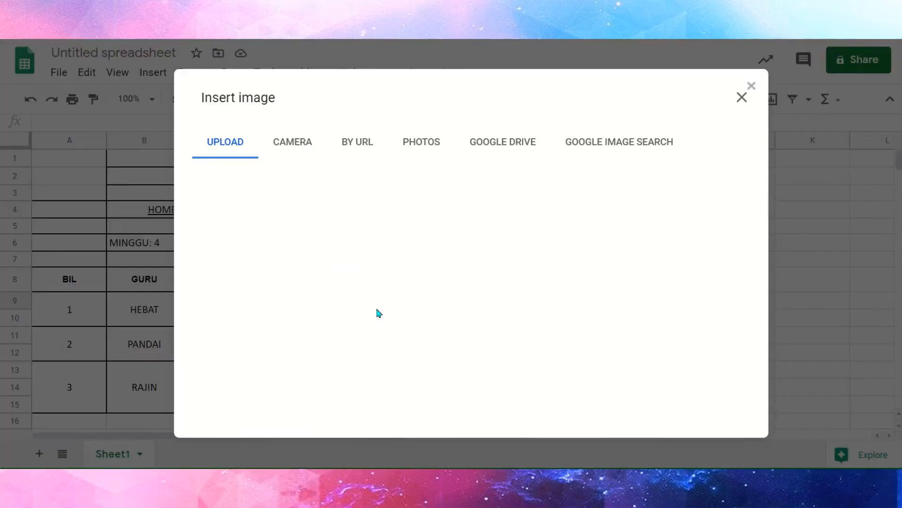
left_click(477, 348)
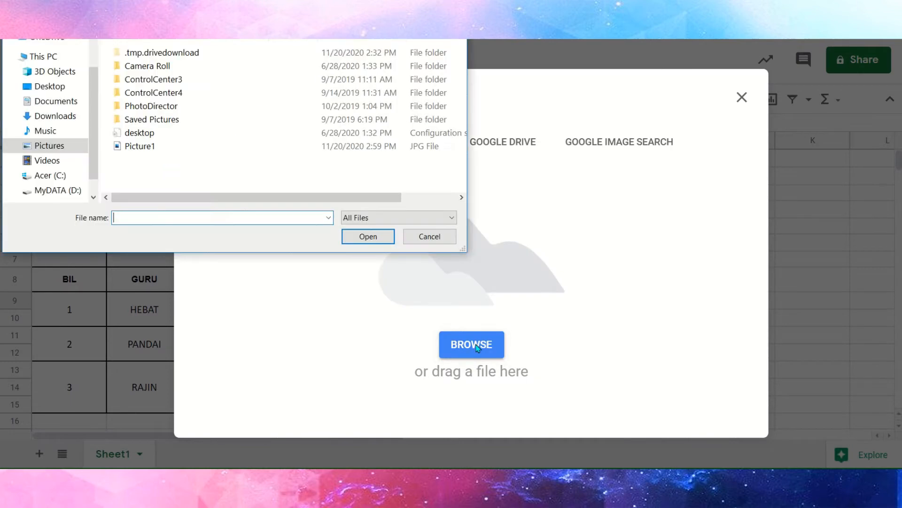
left_click(139, 149)
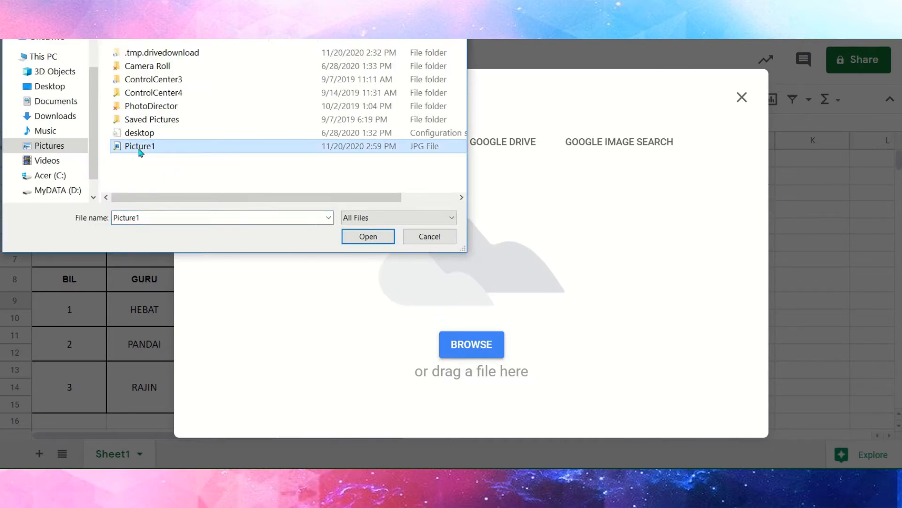
left_click(365, 237)
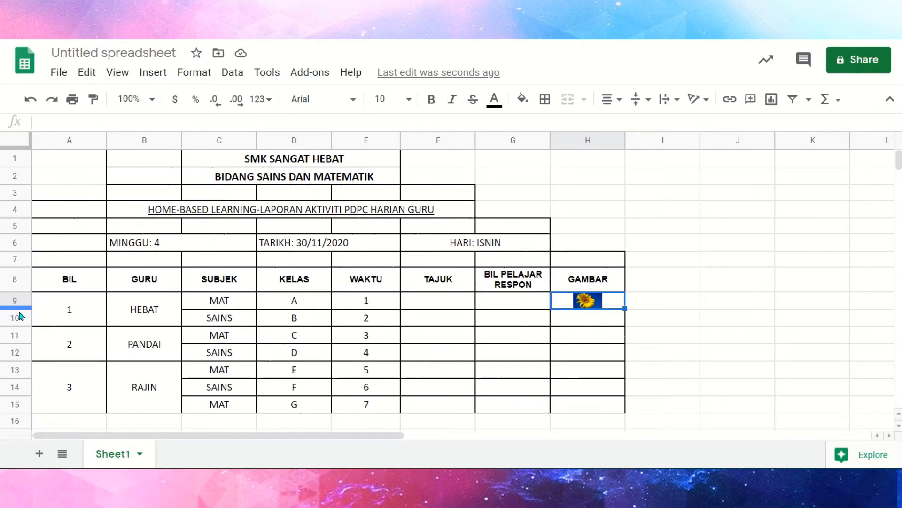
Increase the height of row 9 to about three times and widen column H to enlarge the in-cell picture.
left_click_drag(18, 308, 18, 308)
key("ctrl")
key("ctrl")
key("ctrl")
key("ctrl")
key("ctrl")
left_click_drag(18, 308, 17, 328)
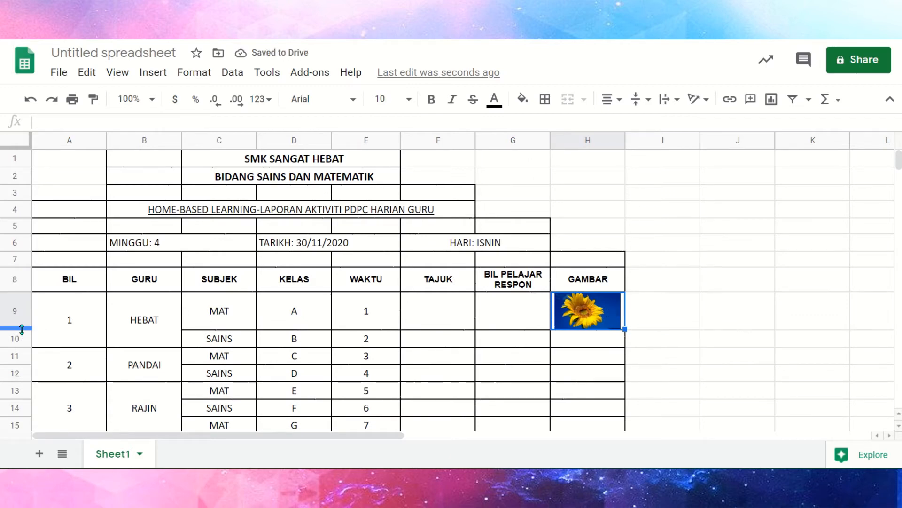
left_click_drag(19, 328, 19, 348)
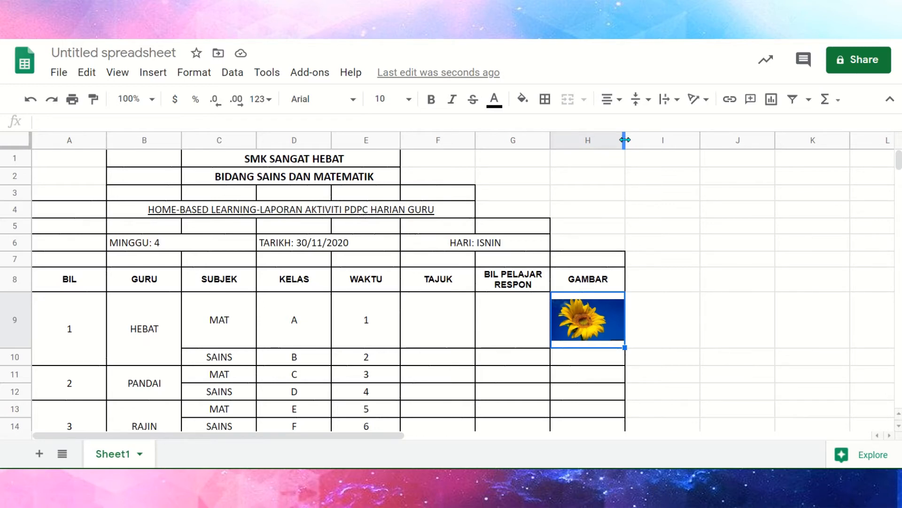
left_click_drag(625, 140, 684, 140)
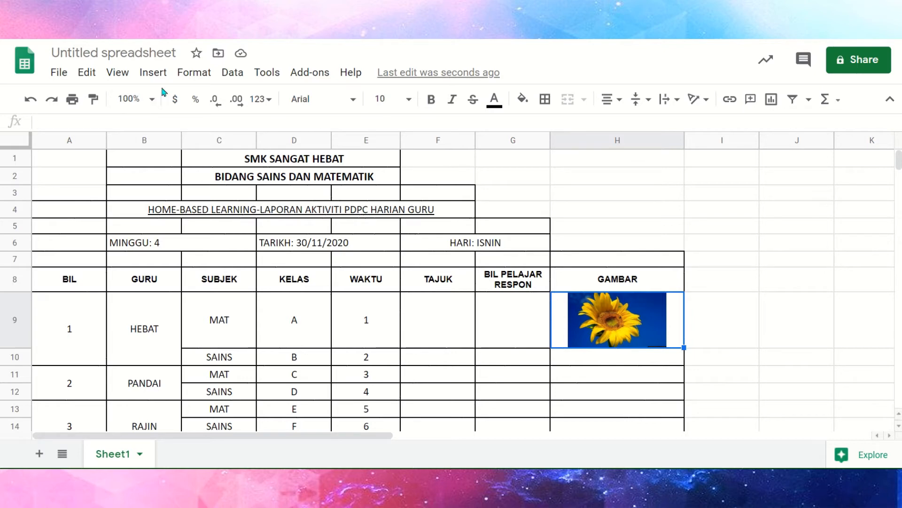
left_click(152, 72)
mouse_move(211, 303)
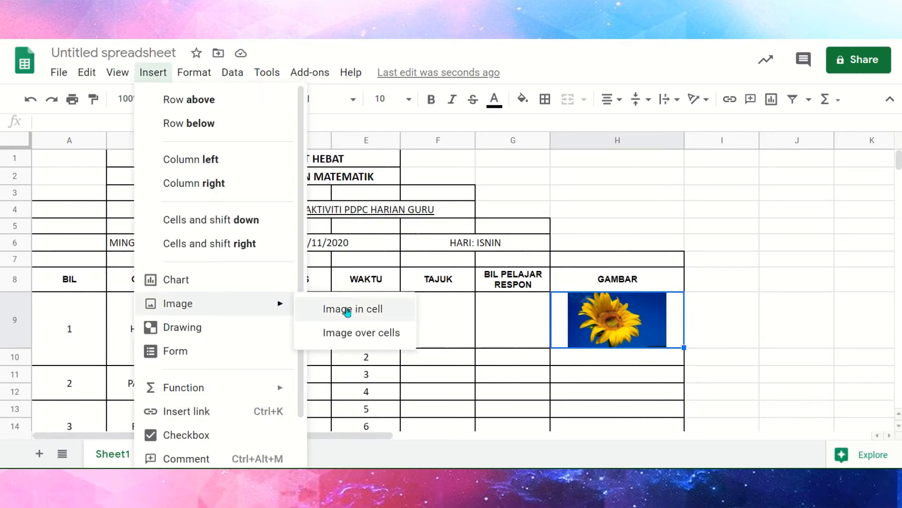
left_click(376, 319)
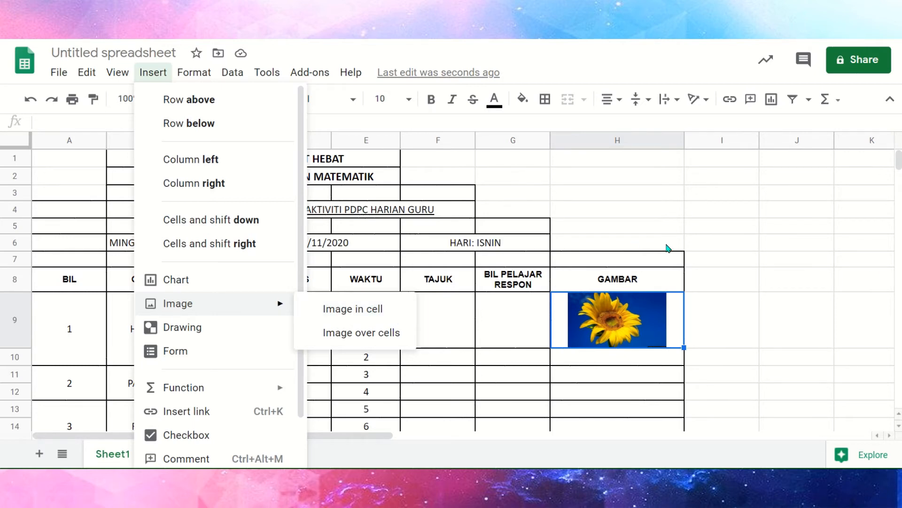
left_click(824, 268)
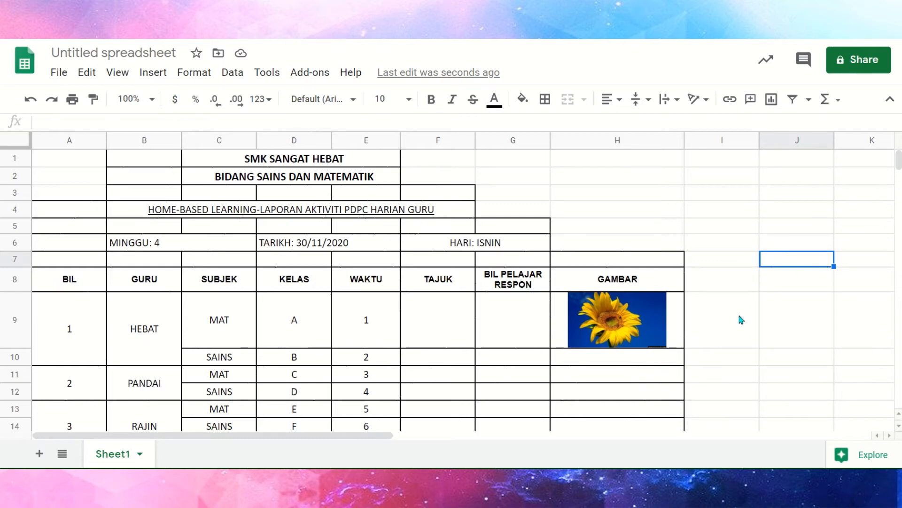
Insert the file Picture1 as an image over cells, starting from cell H11.
left_click(625, 375)
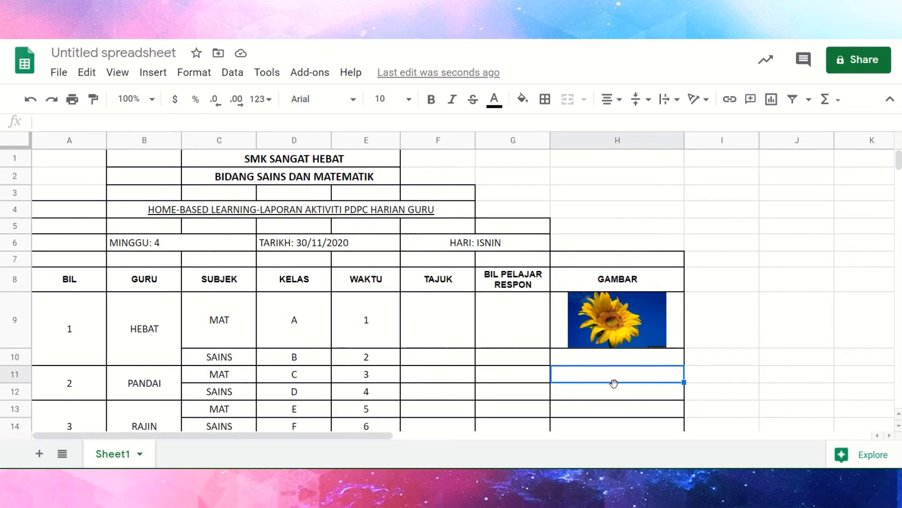
left_click(613, 380)
left_click(163, 76)
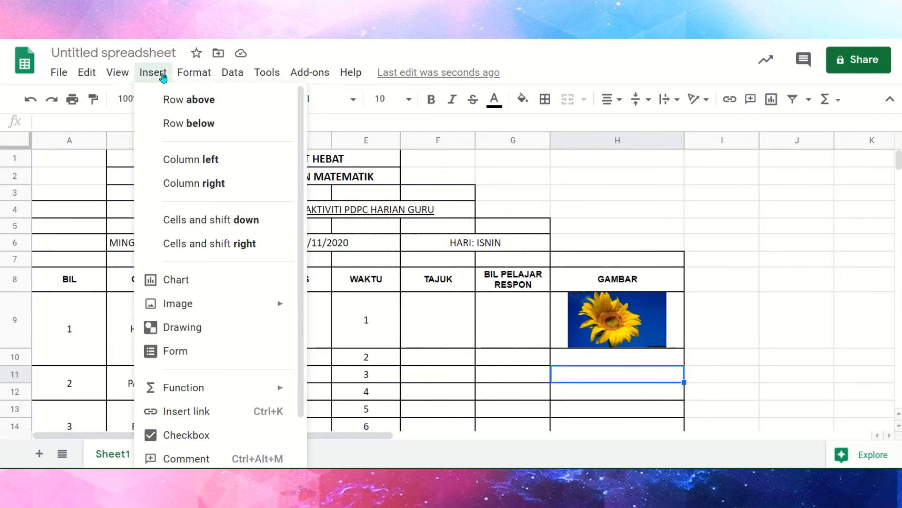
mouse_move(177, 309)
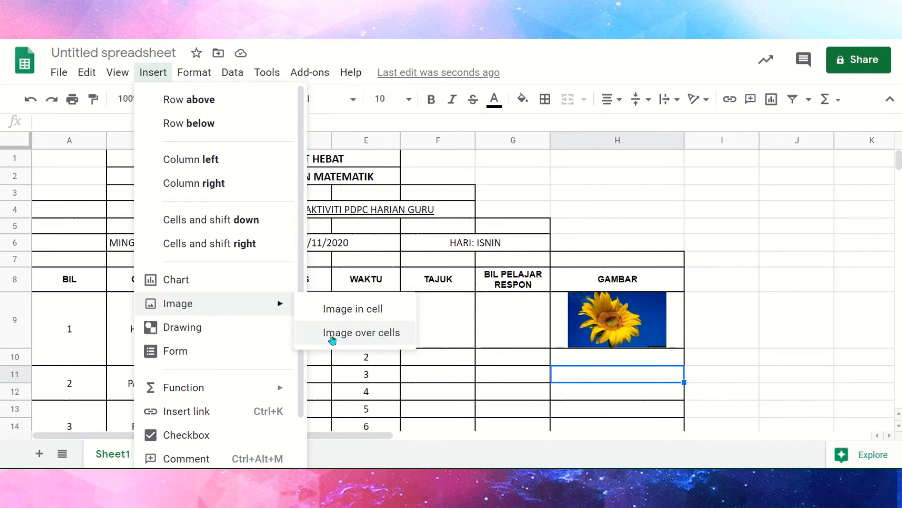
left_click(373, 333)
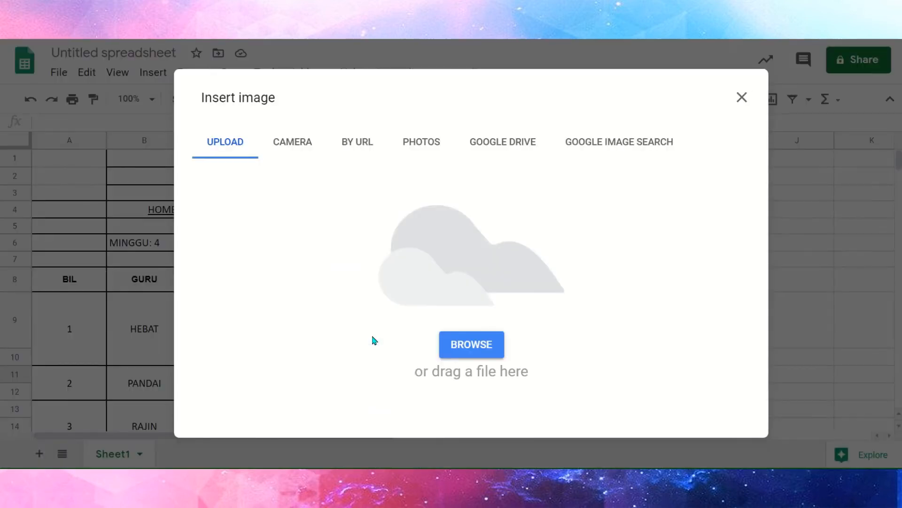
left_click(492, 355)
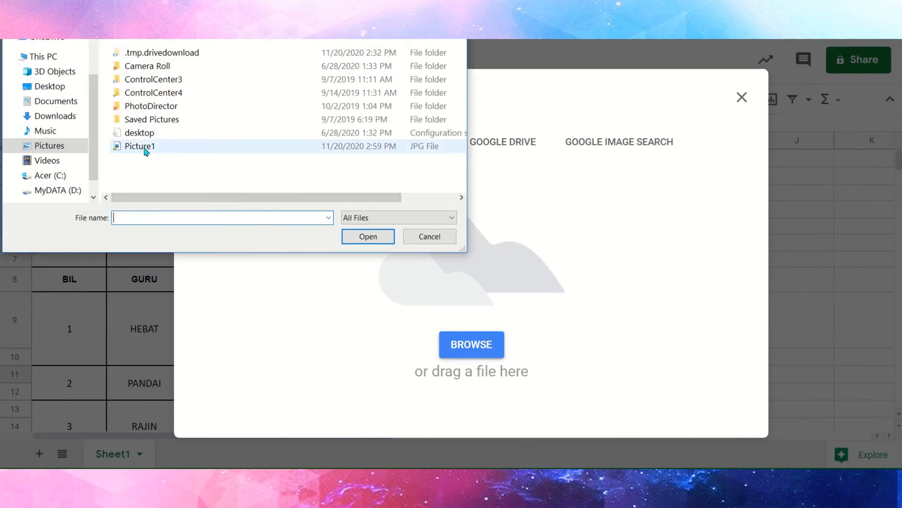
left_click(141, 146)
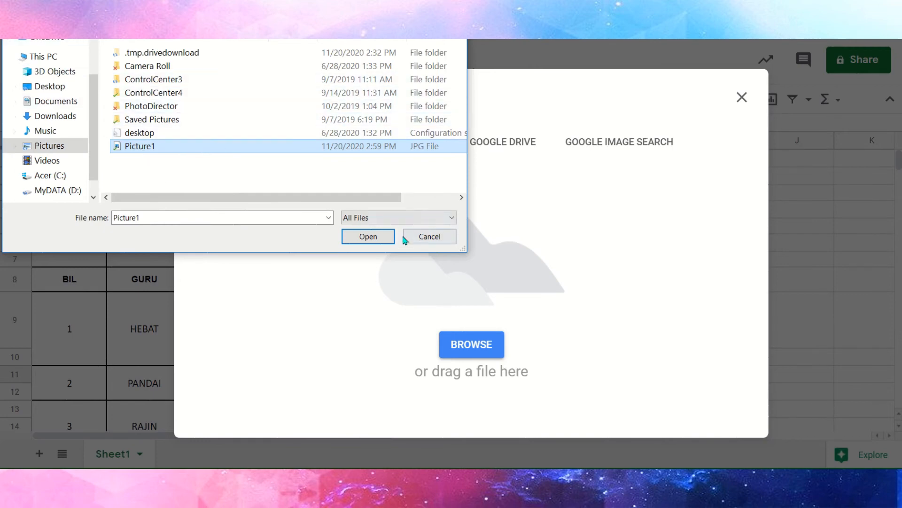
left_click(383, 239)
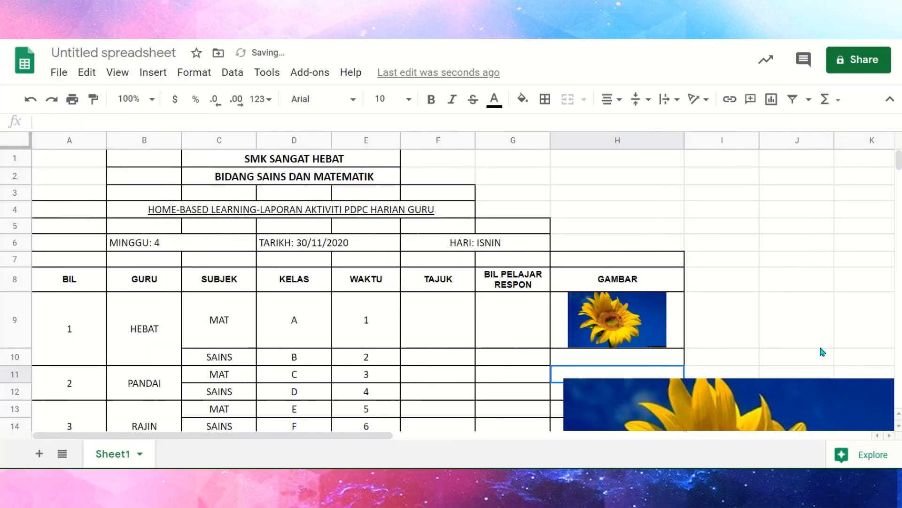
Shrink the floating sunflower image slightly and move it over columns C to G, starting at row 10.
scroll(832, 343, "down", 1)
scroll(832, 342, "down", 2)
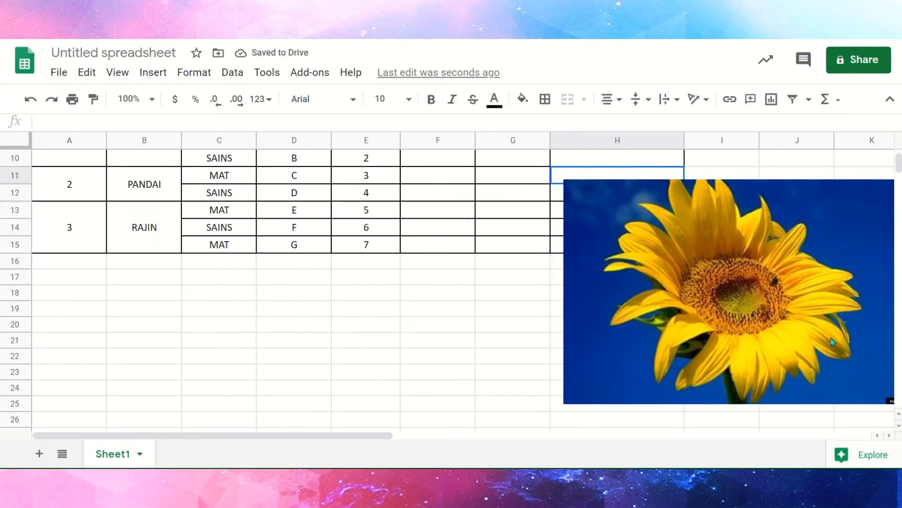
scroll(782, 315, "up", 1)
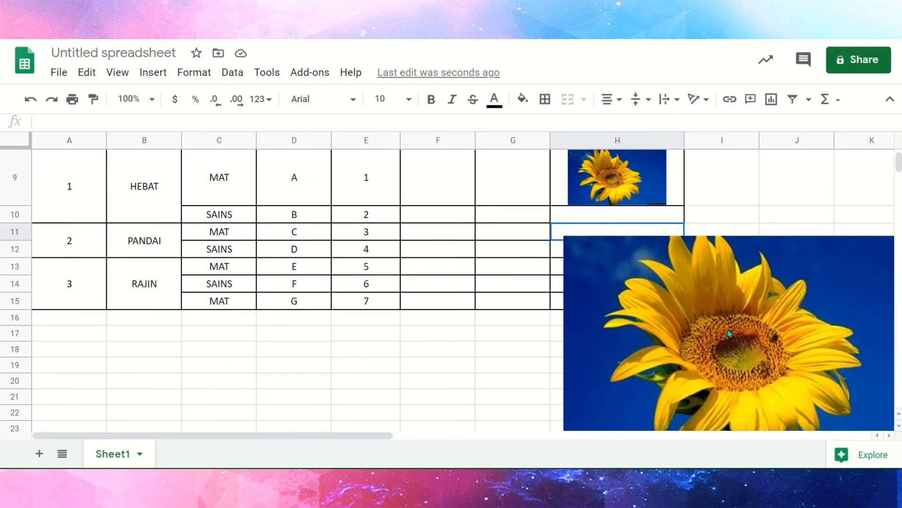
scroll(779, 330, "down", 1)
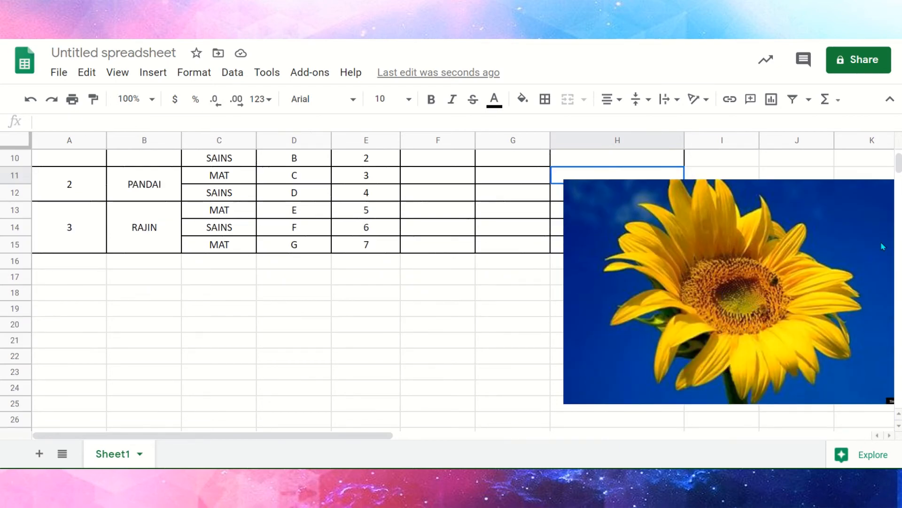
scroll(707, 256, "up", 5)
scroll(743, 305, "down", 3)
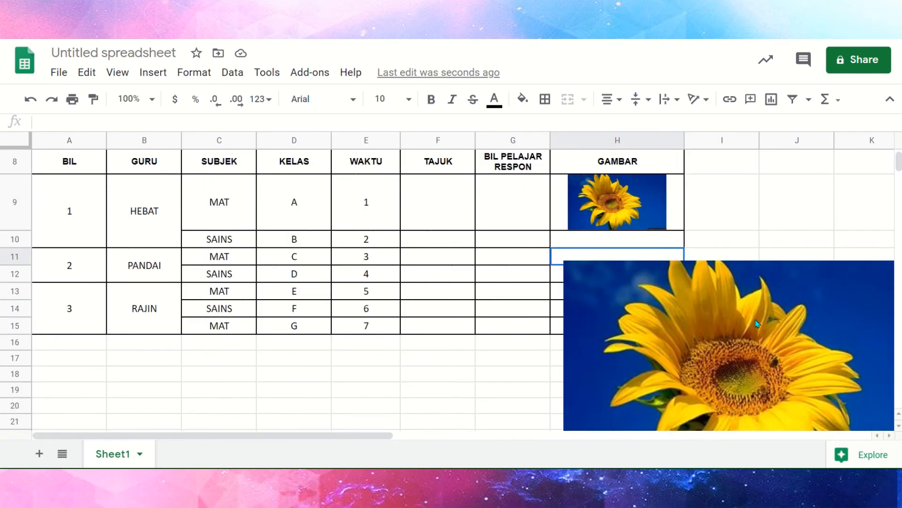
left_click(829, 317)
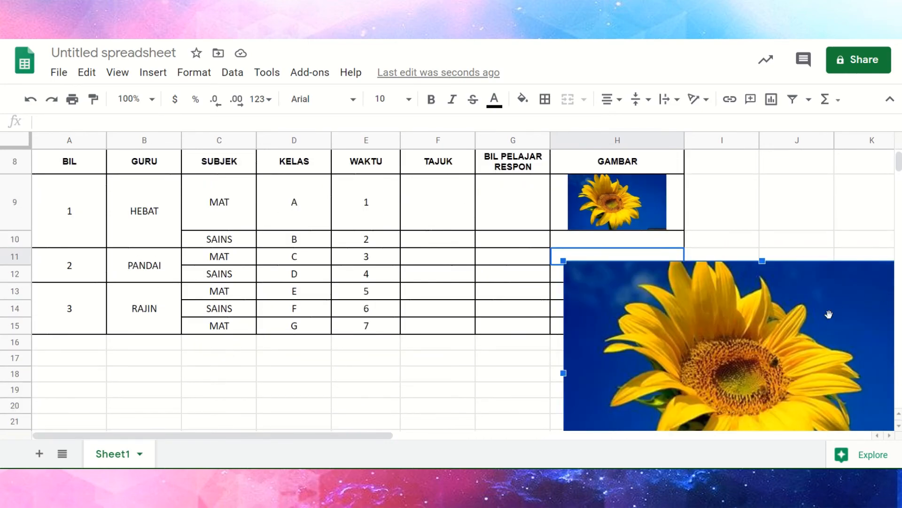
left_click_drag(563, 261, 603, 284)
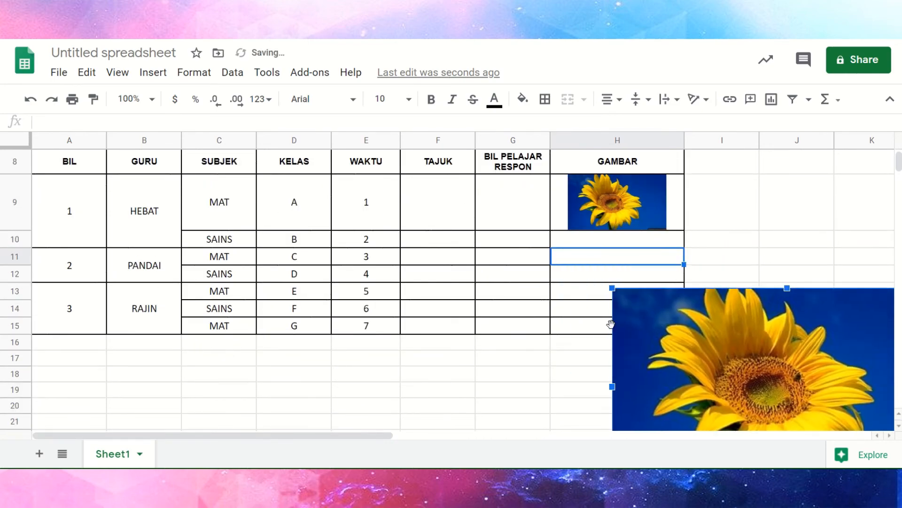
left_click_drag(629, 332, 353, 273)
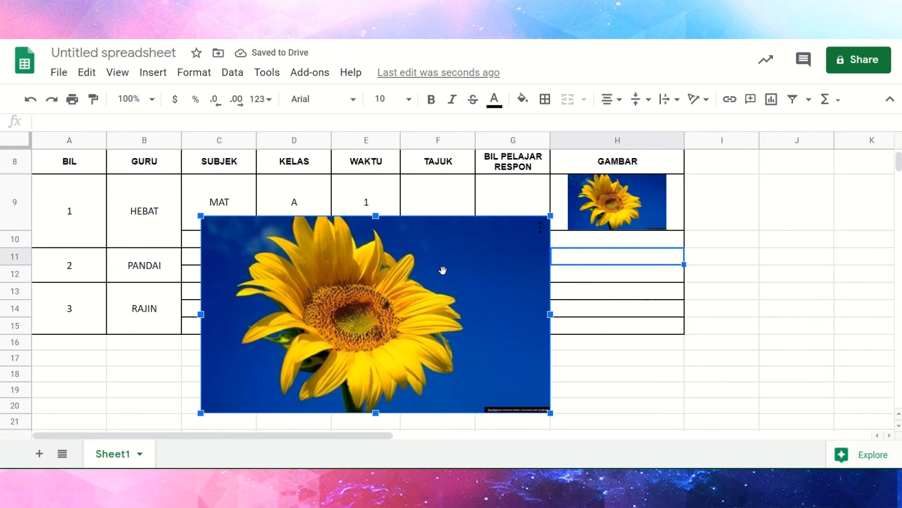
left_click_drag(442, 270, 430, 290)
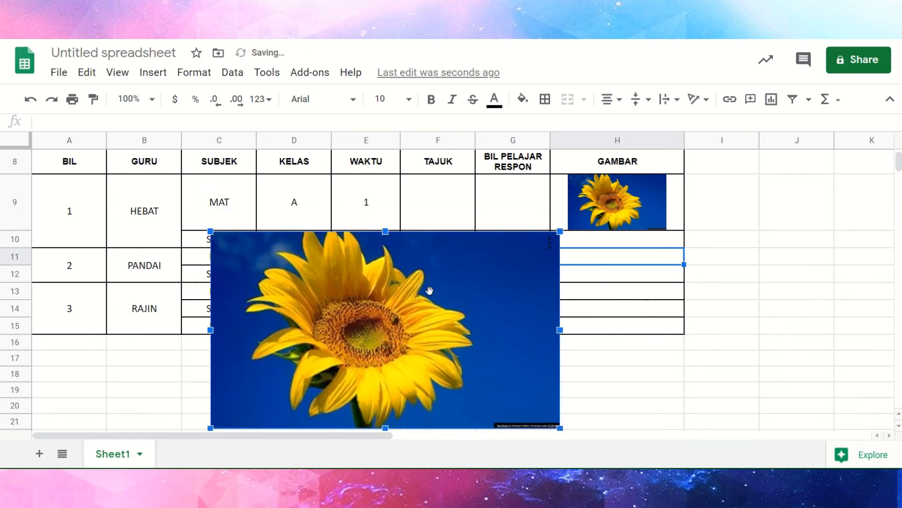
left_click(151, 75)
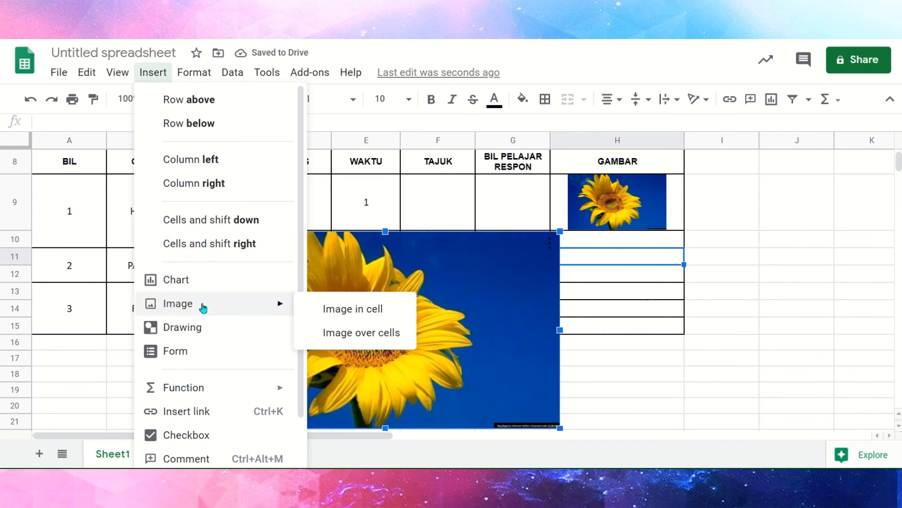
left_click(327, 317)
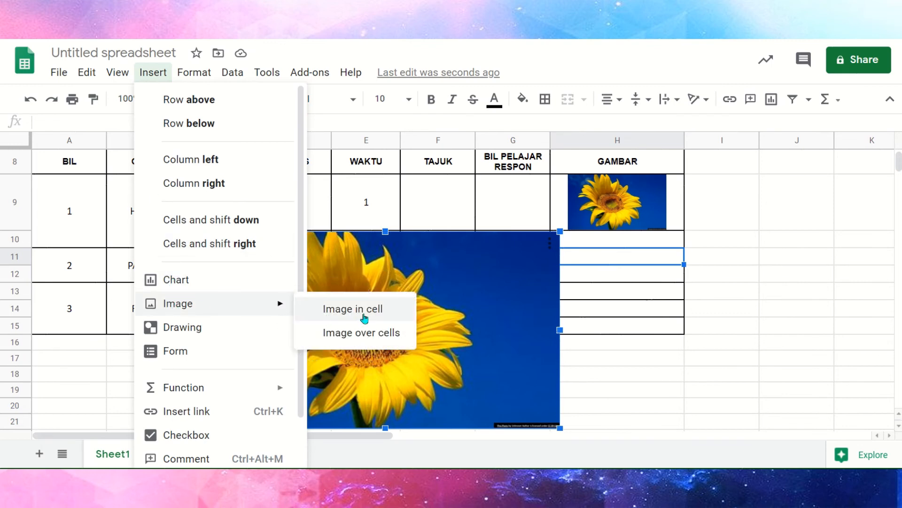
key("ctrl")
key("ctrl")
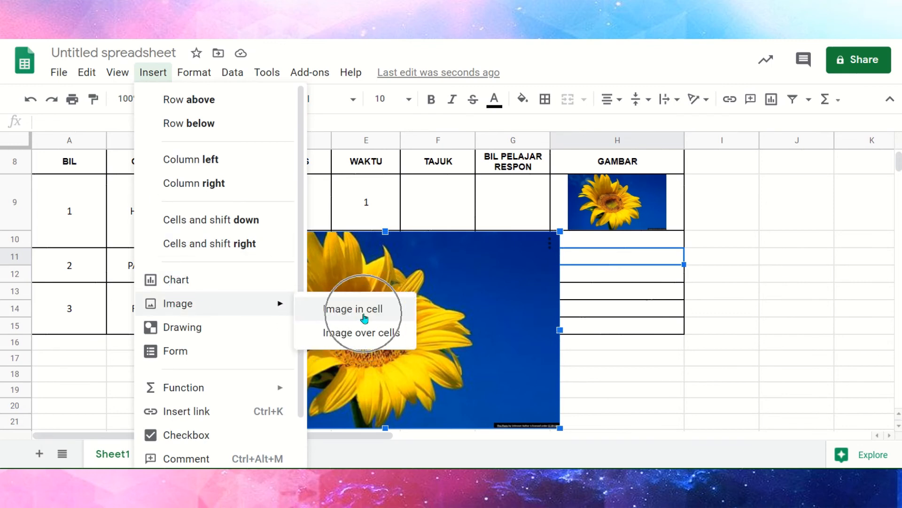
Delete the floating sunflower image that covers the table rows, keeping the picture in cell H9.
left_click(454, 307)
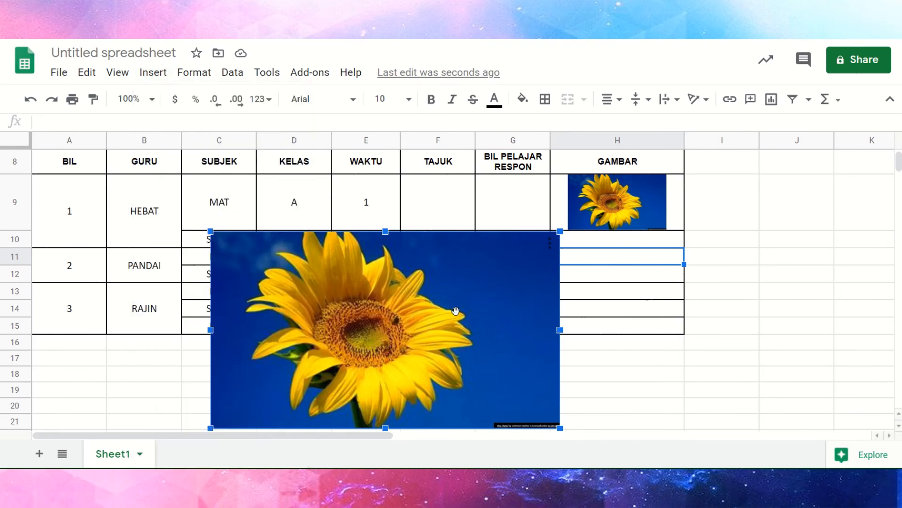
left_click(752, 325)
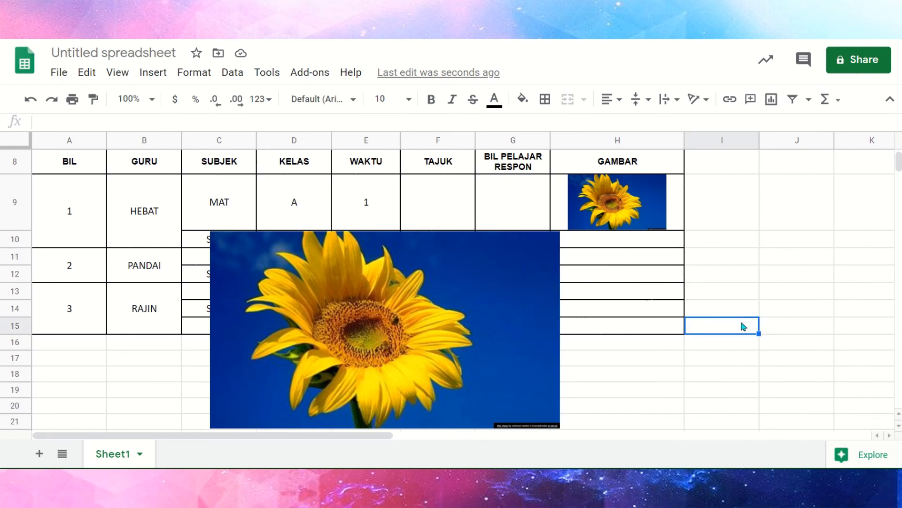
key("Delete")
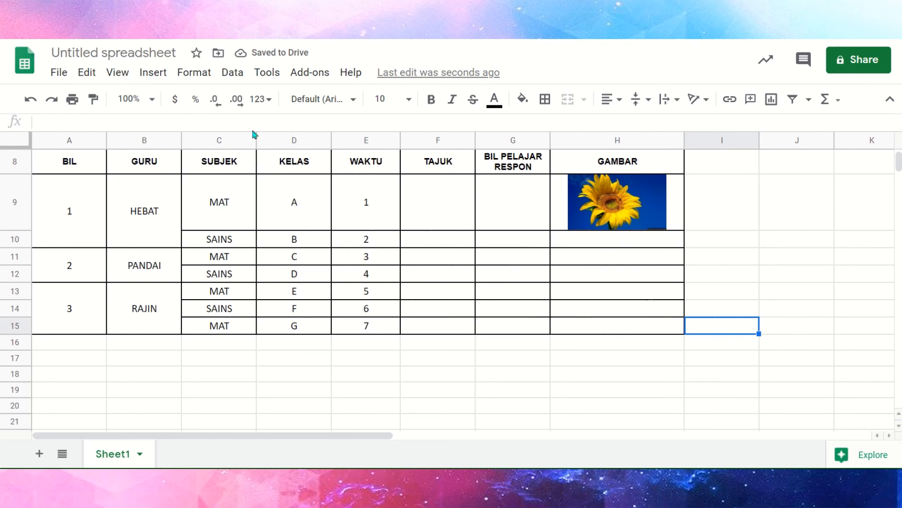
left_click(155, 72)
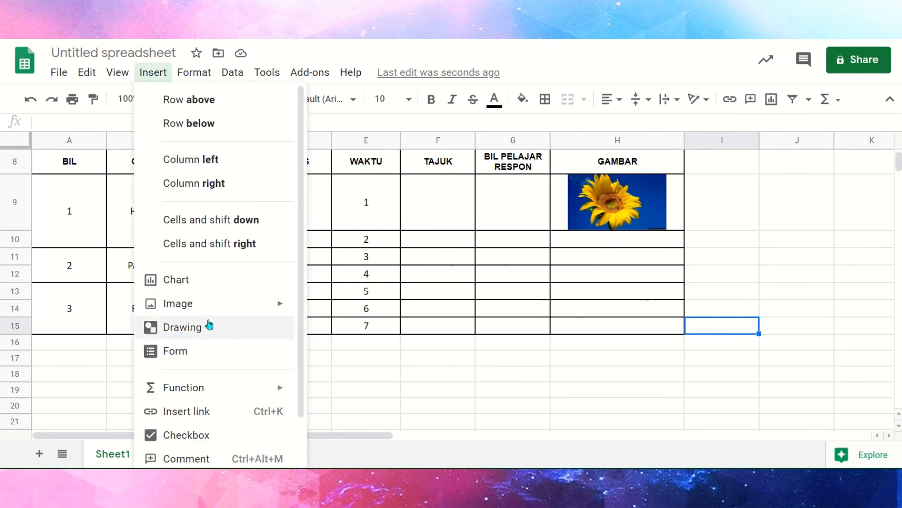
mouse_move(209, 309)
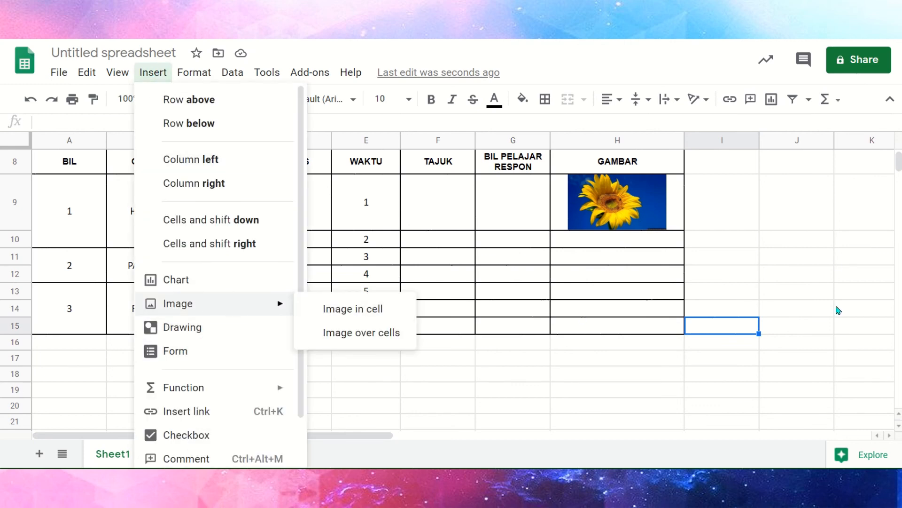
left_click(806, 229)
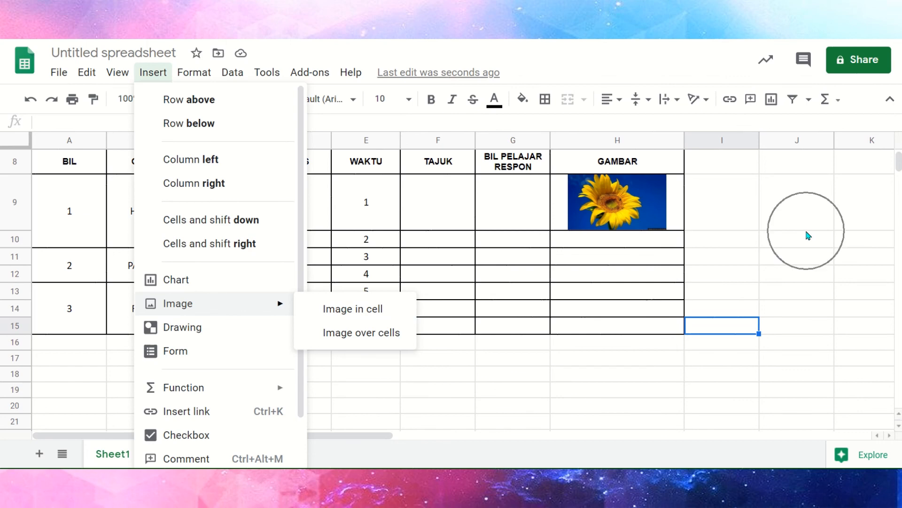
Increase the height of row 9 further so the picture in cell H9 fills the column width.
left_click(609, 217)
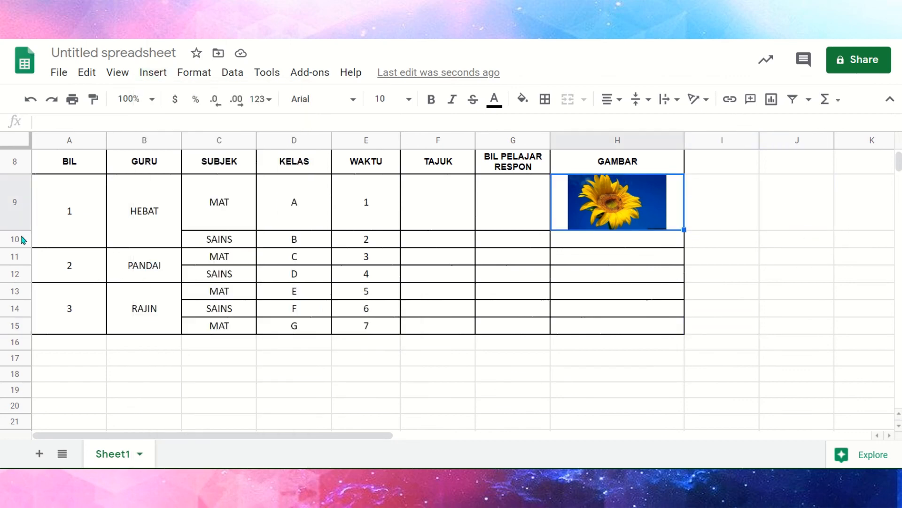
left_click_drag(15, 230, 15, 261)
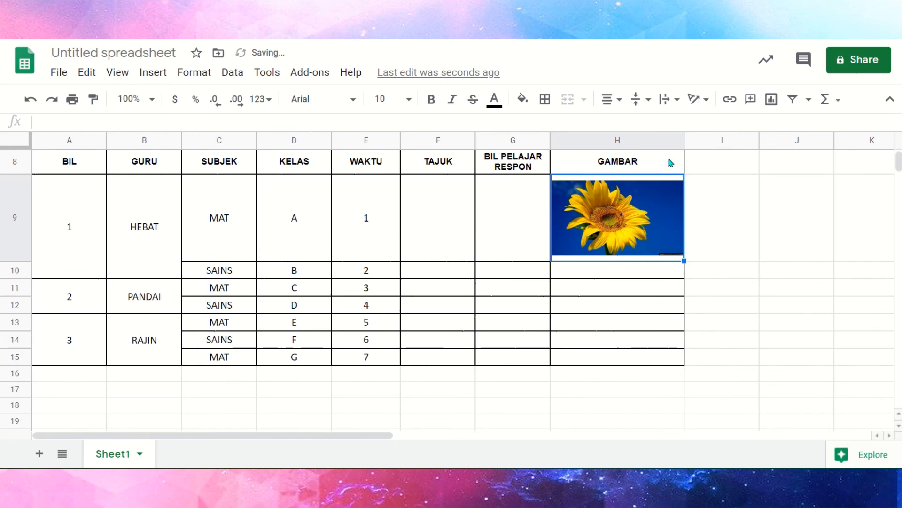